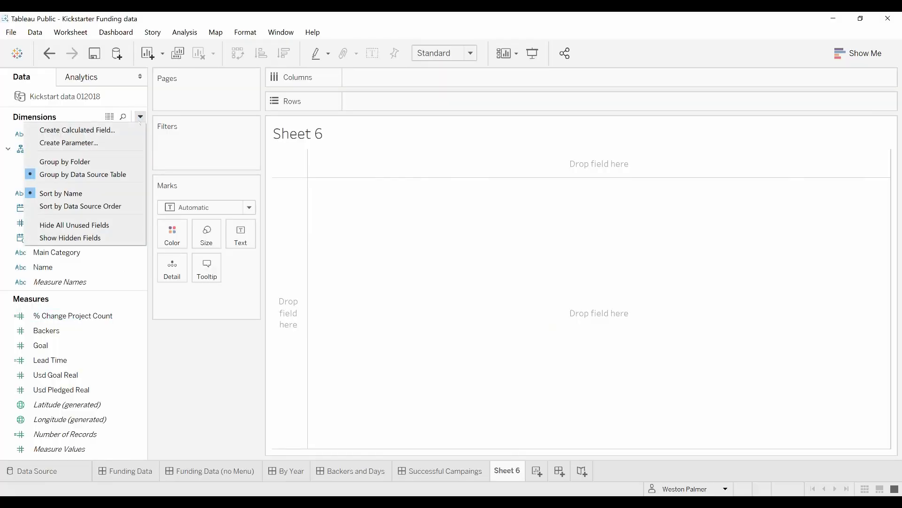
# Create a calculated field named Menu Index with the formula 1.
pyautogui.click(125, 131)
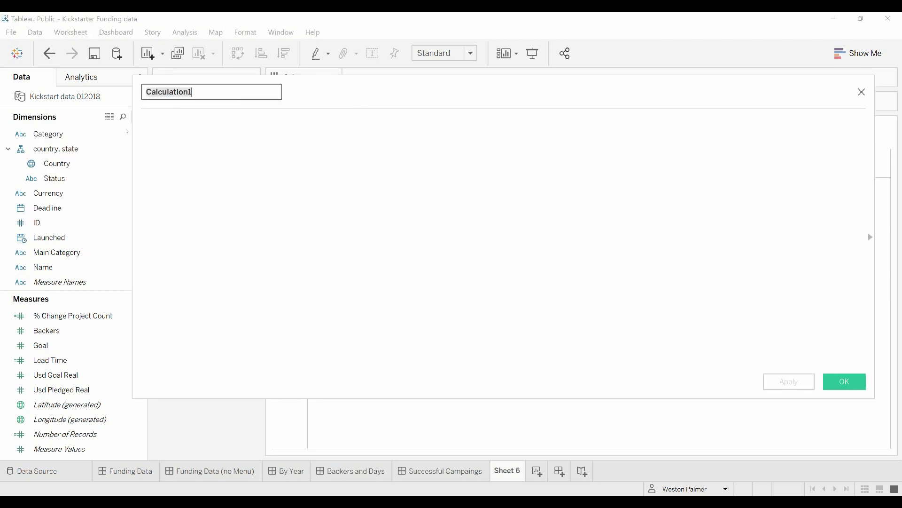
pyautogui.write('Menu Inde')
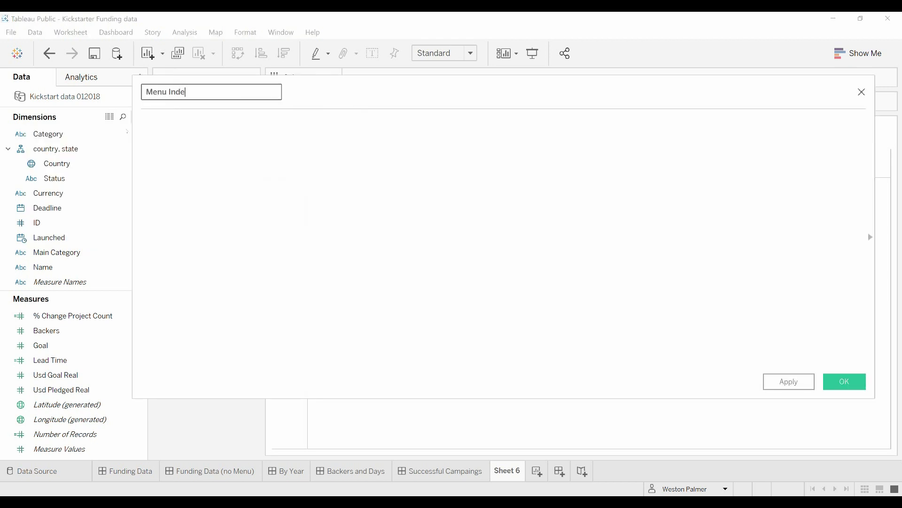
pyautogui.write('x')
pyautogui.click(171, 127)
pyautogui.write('1')
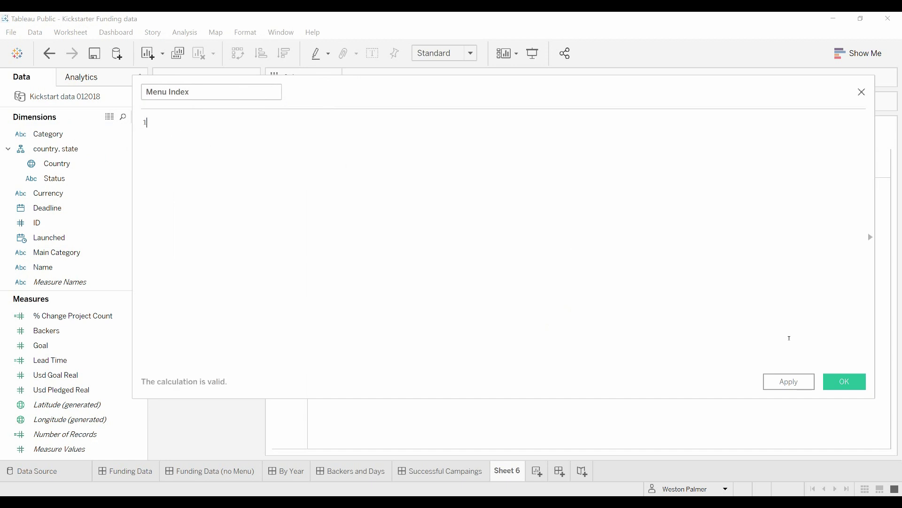
pyautogui.click(845, 381)
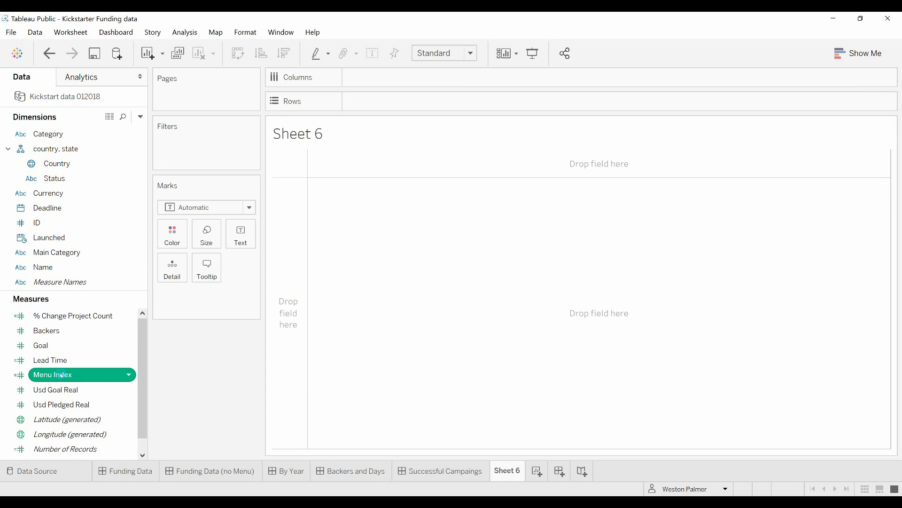
# Put Menu Index on Detail and change the mark type to Shape.
pyautogui.moveTo(62, 375); pyautogui.dragTo(176, 276)
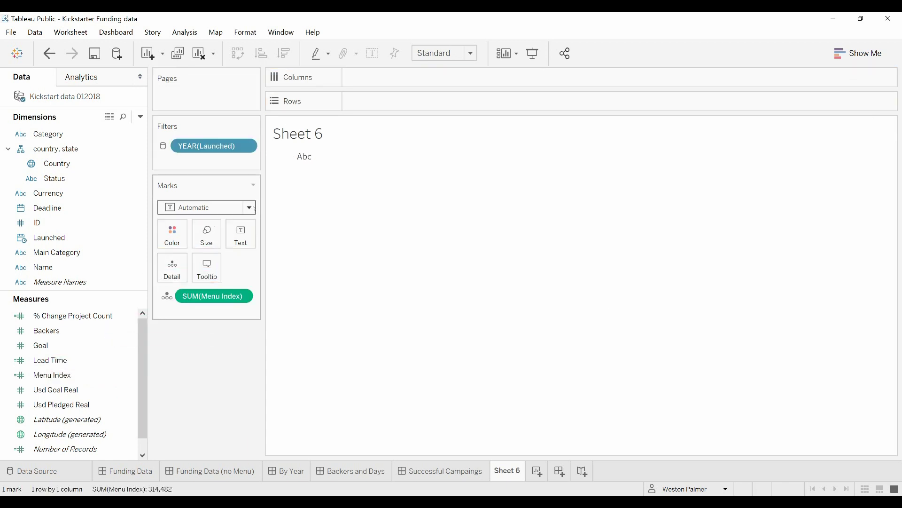
pyautogui.click(230, 208)
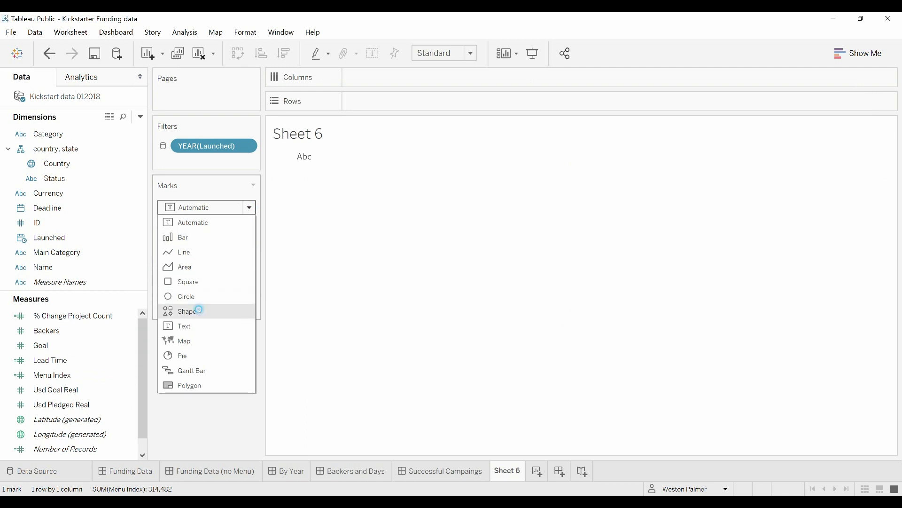
pyautogui.click(213, 311)
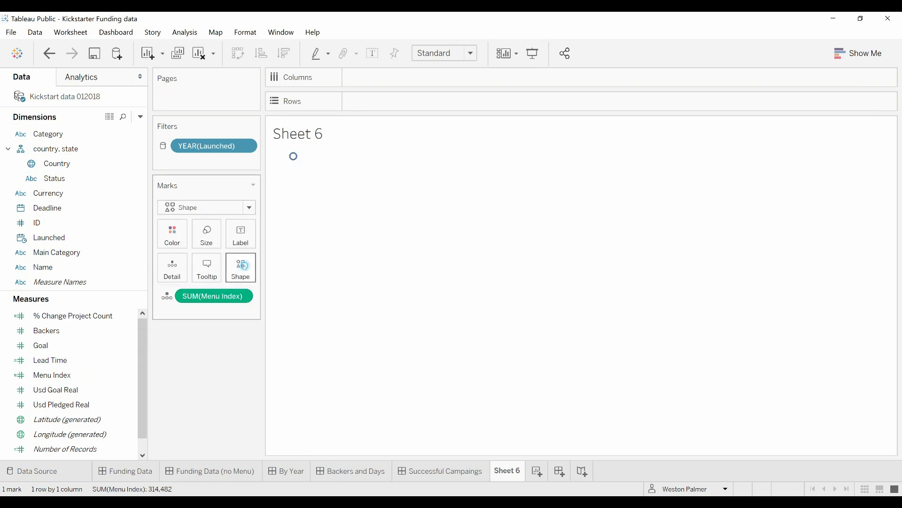
# Assign the Custom palette's menu icon shape to the mark.
pyautogui.click(245, 267)
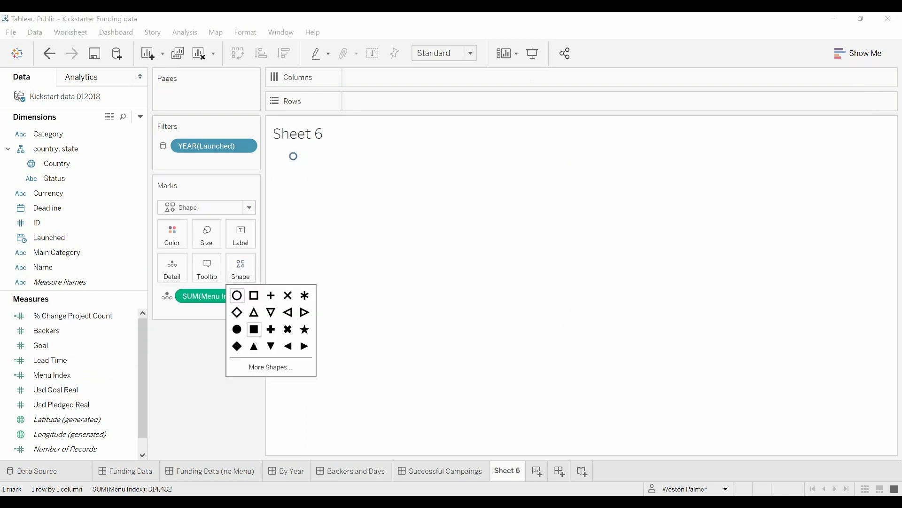
pyautogui.click(269, 367)
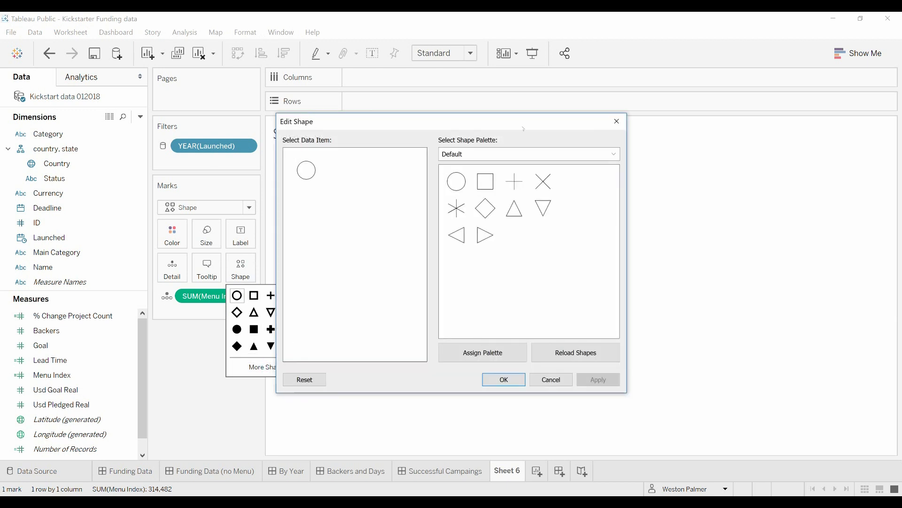
pyautogui.click(614, 154)
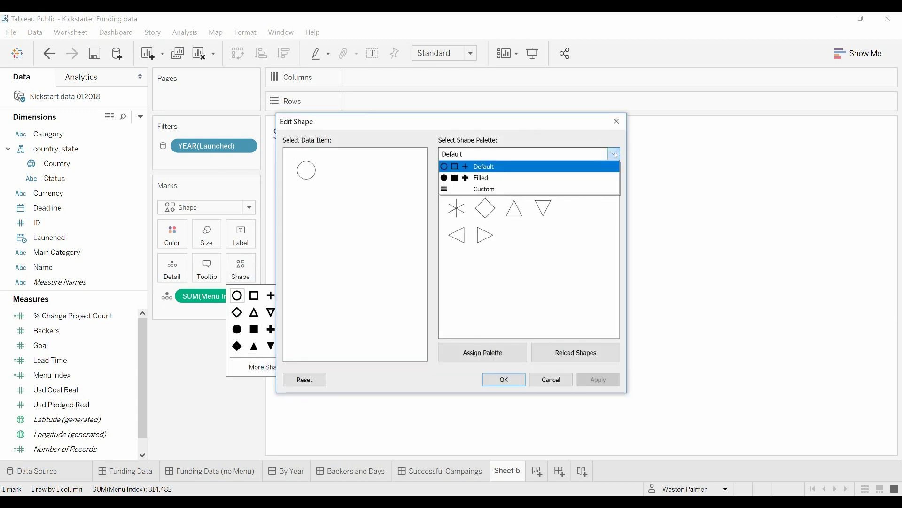
pyautogui.click(489, 189)
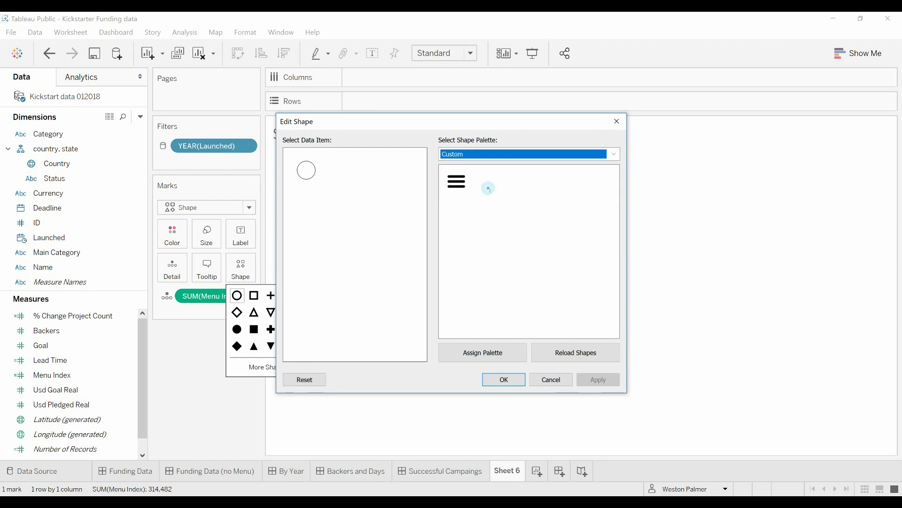
pyautogui.click(455, 187)
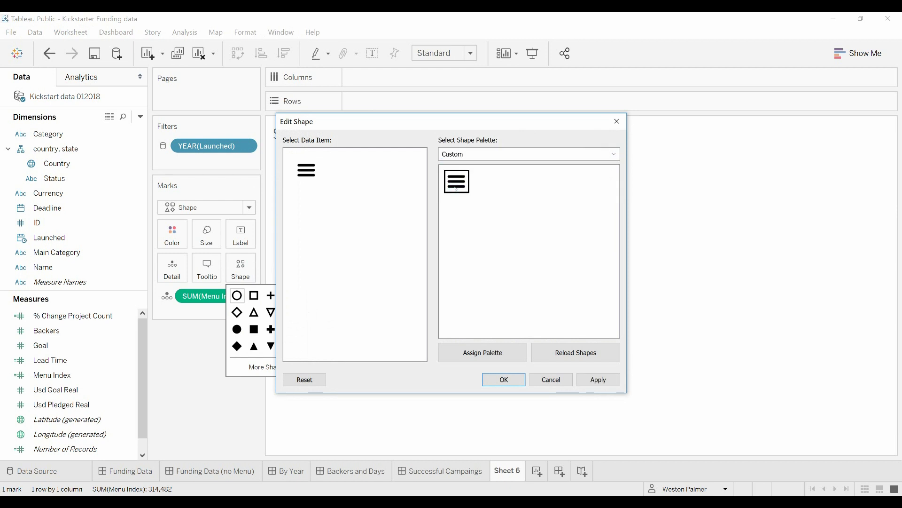
pyautogui.click(498, 380)
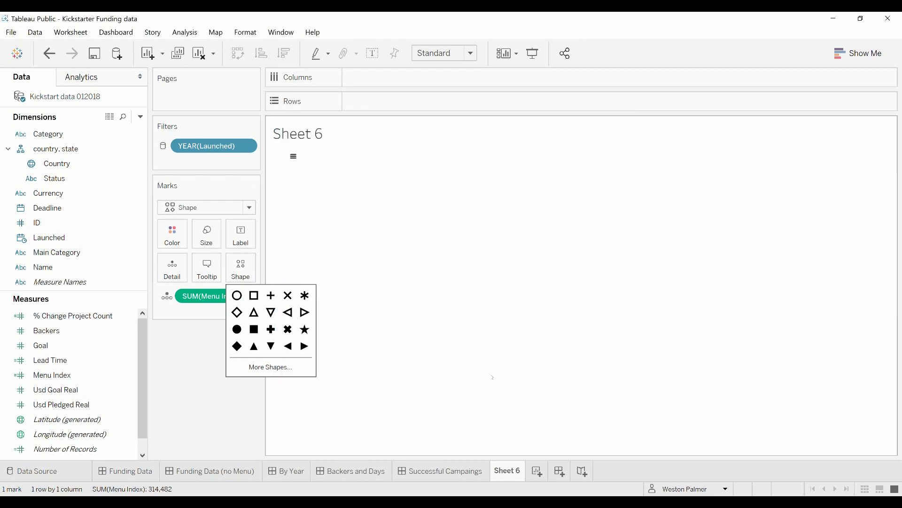
pyautogui.click(186, 368)
# Dismiss the tooltip editor and rename Sheet 6 to Menu.
pyautogui.click(210, 271)
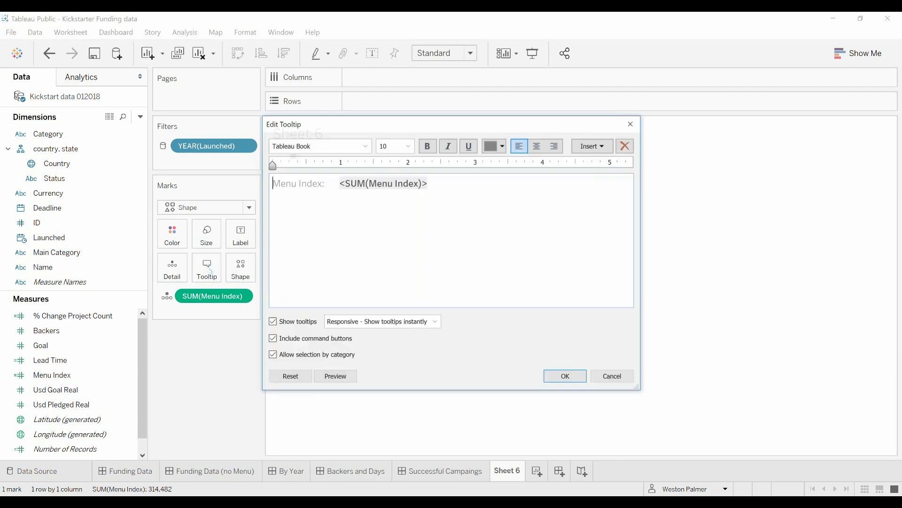
pyautogui.click(611, 376)
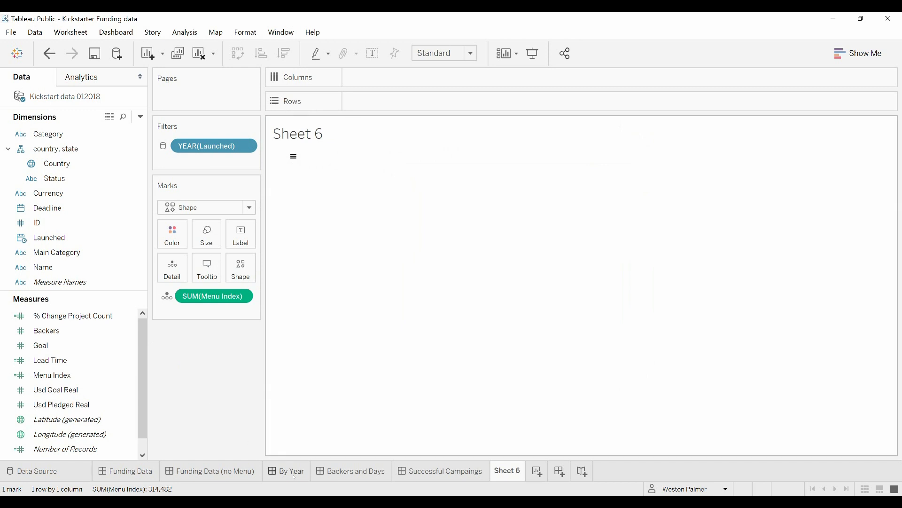
pyautogui.moveTo(425, 473)
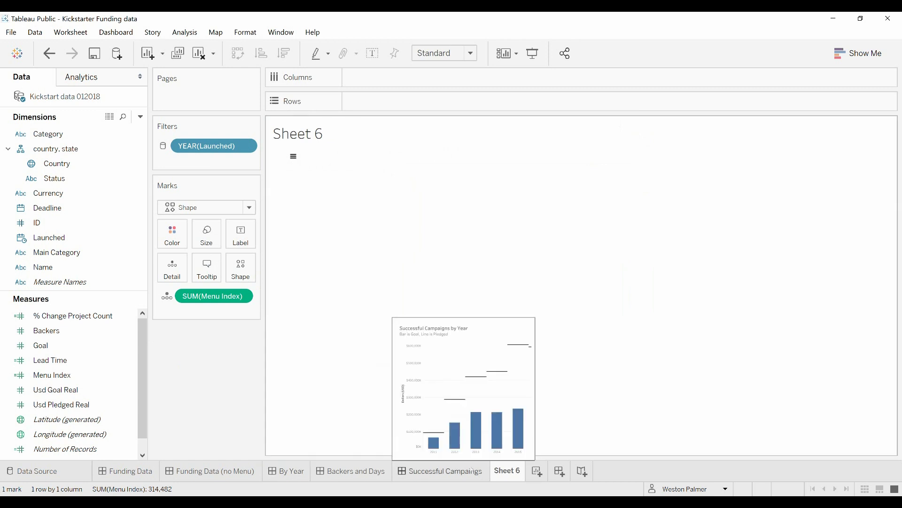
pyautogui.doubleClick(499, 471)
pyautogui.write('Menu')
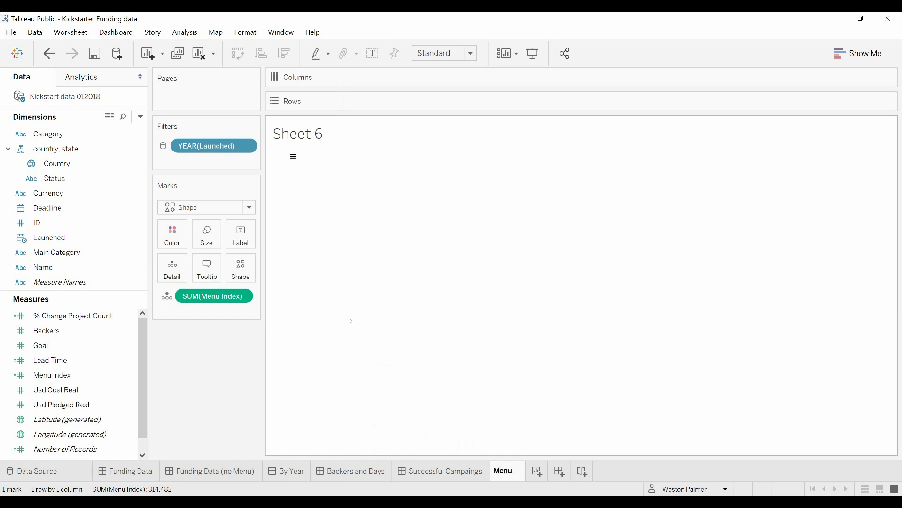
# Hide the Menu sheet's title and enlarge the menu icon with the Size slider.
pyautogui.rightClick(305, 135)
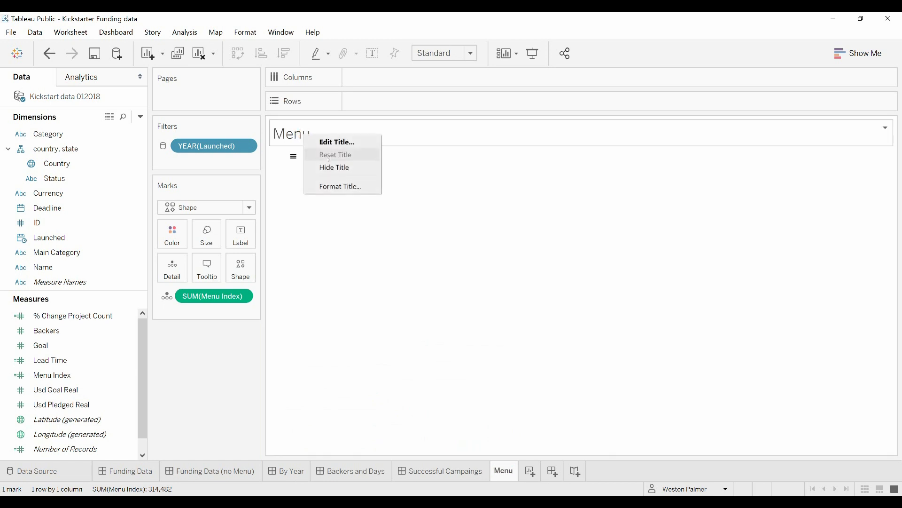
pyautogui.click(329, 167)
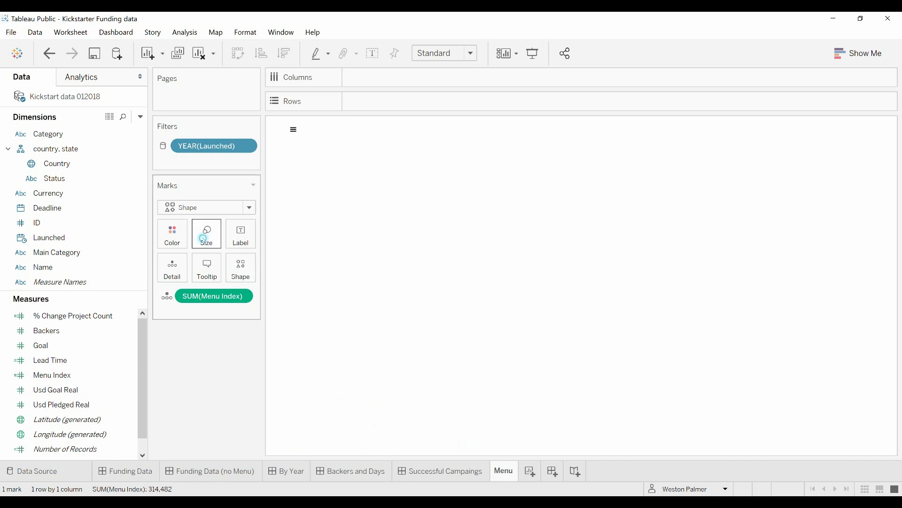
pyautogui.click(203, 239)
pyautogui.moveTo(235, 269); pyautogui.dragTo(296, 279)
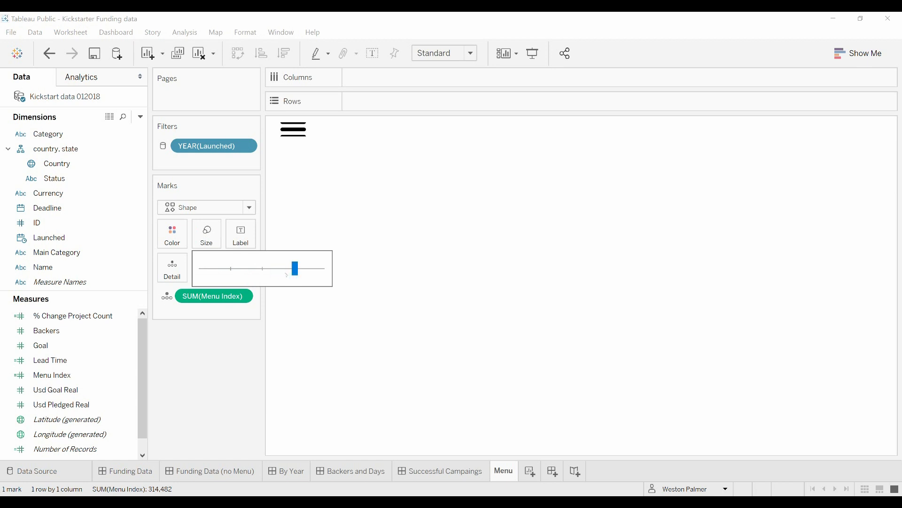
pyautogui.click(316, 143)
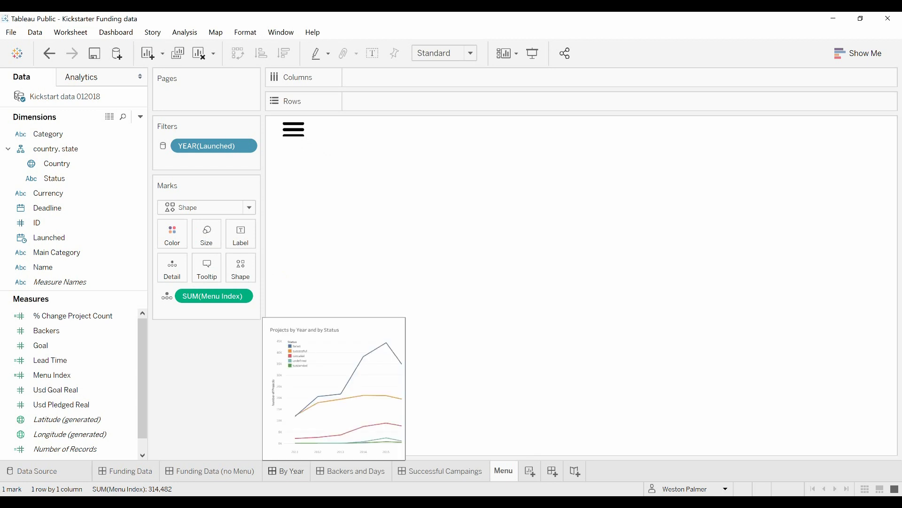
# Switch through the dashboard tabs, via Successful Campaings, to the By Year dashboard.
pyautogui.click(292, 471)
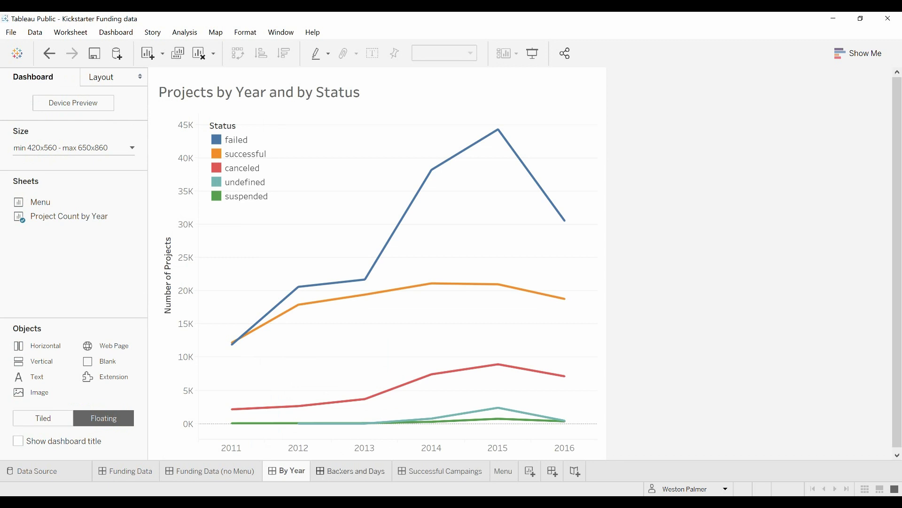
pyautogui.click(340, 471)
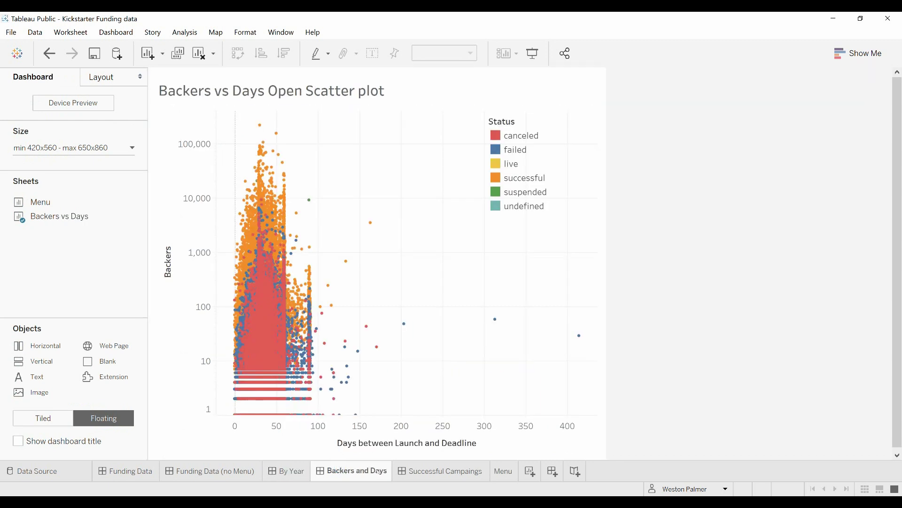
pyautogui.click(416, 471)
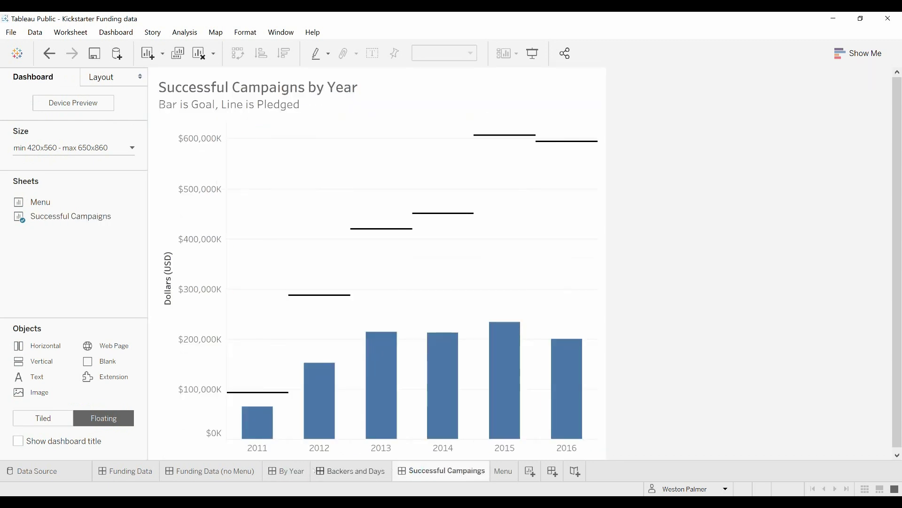
pyautogui.click(282, 471)
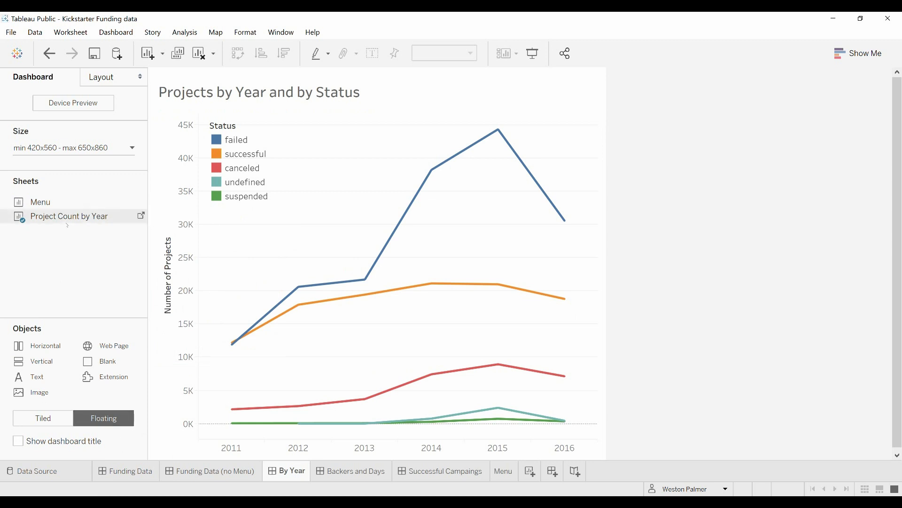
# Float the Menu sheet at the By Year dashboard's top-right as a small, title-less box.
pyautogui.moveTo(40, 202)
pyautogui.moveTo(40, 202); pyautogui.dragTo(451, 75)
pyautogui.rightClick(469, 90)
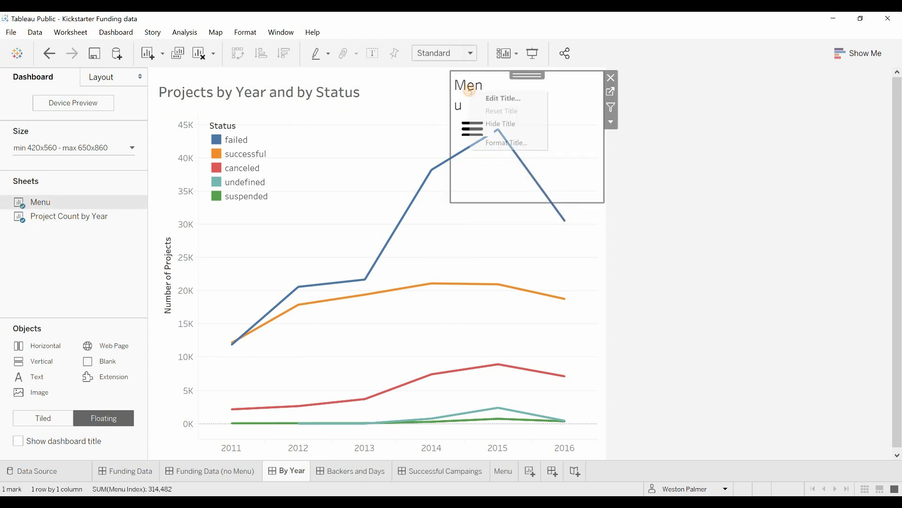
pyautogui.click(508, 124)
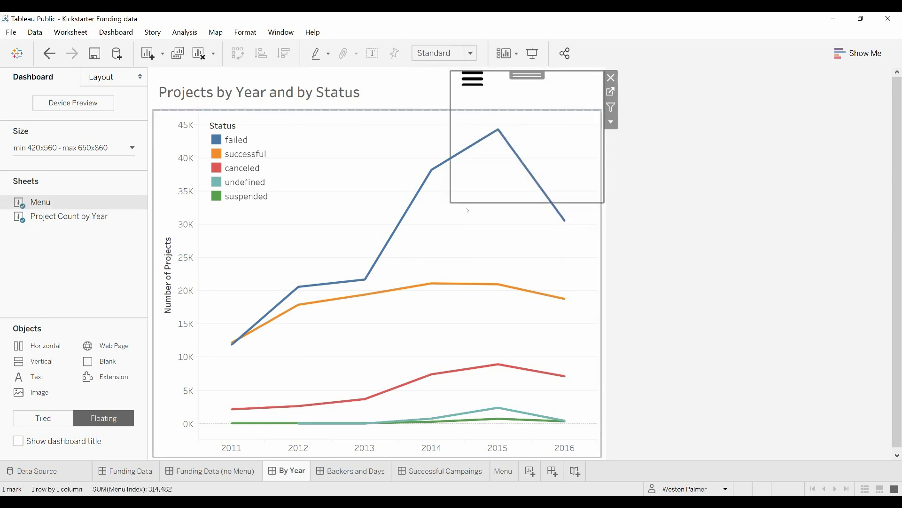
pyautogui.moveTo(451, 203); pyautogui.dragTo(518, 116)
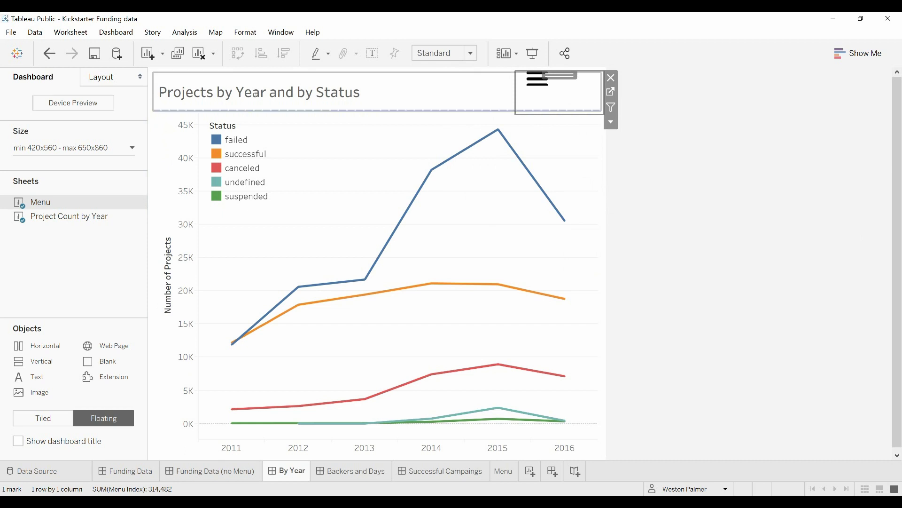
pyautogui.click(343, 146)
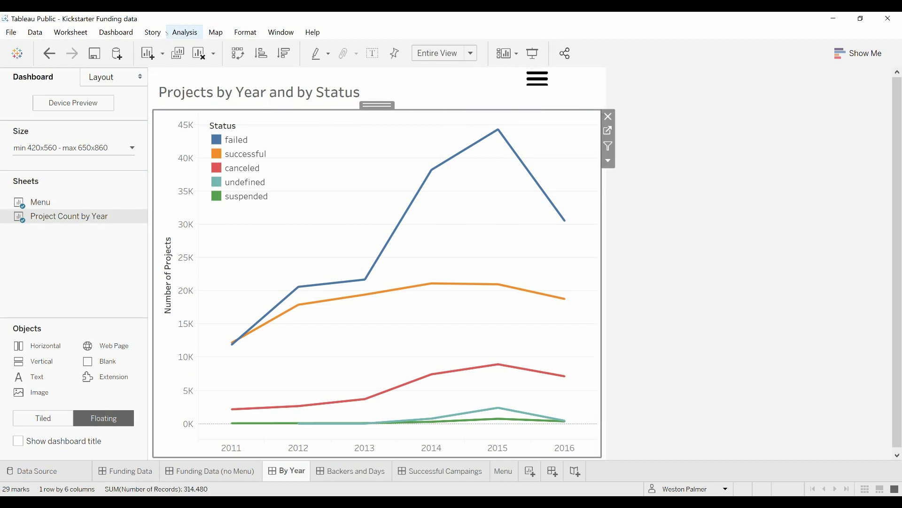
# Start a new filter action from the By Year dashboard's Actions list.
pyautogui.click(129, 32)
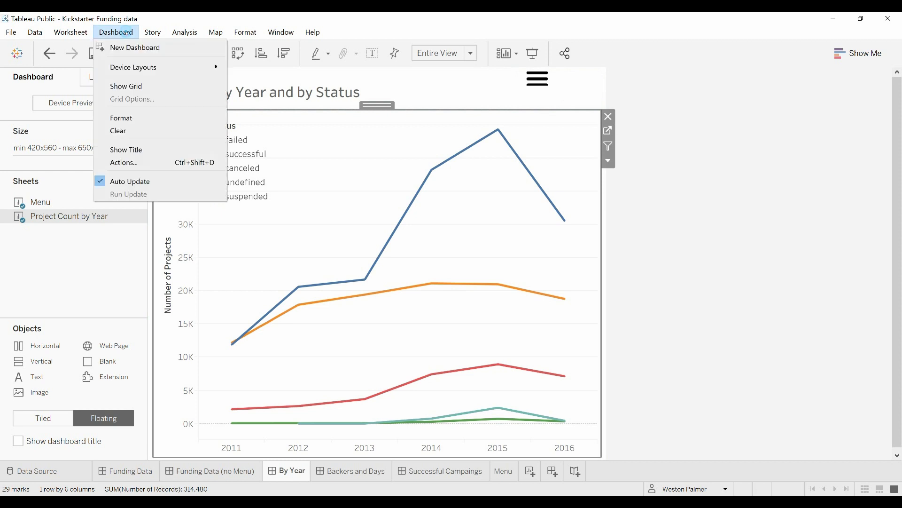
pyautogui.click(118, 163)
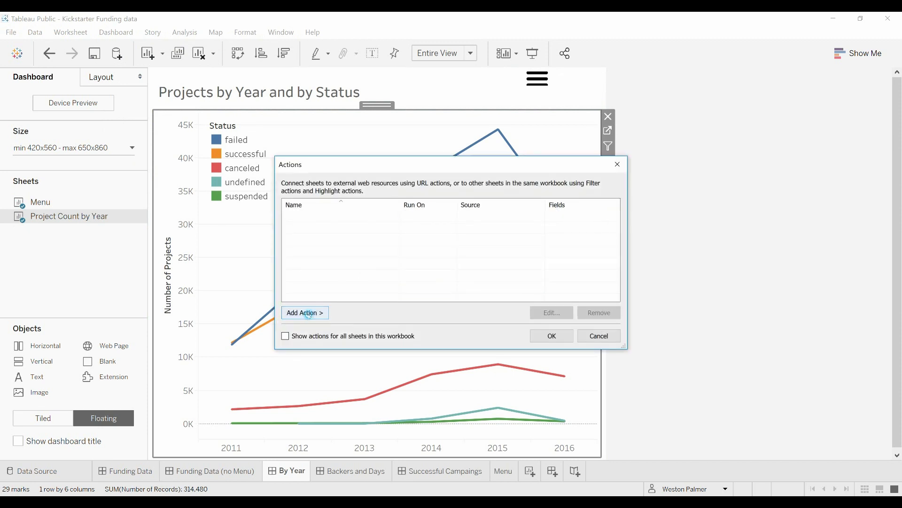
pyautogui.click(310, 314)
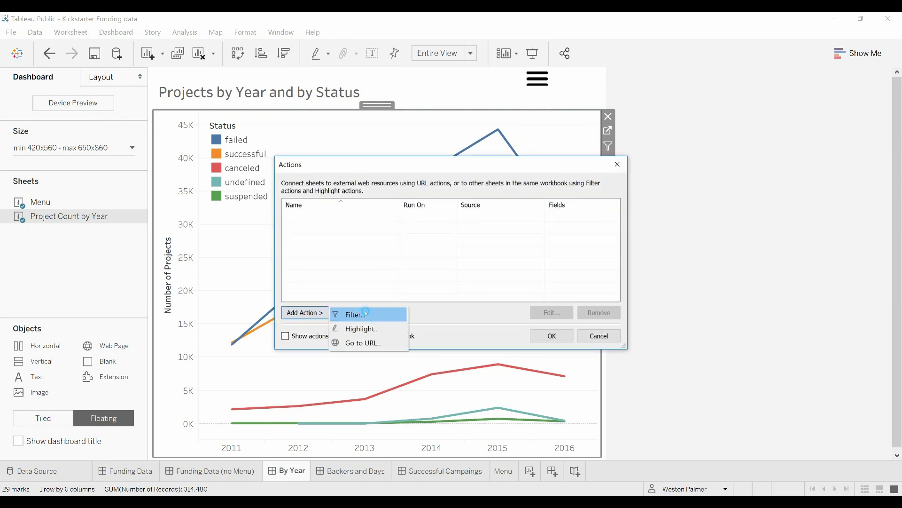
pyautogui.click(363, 314)
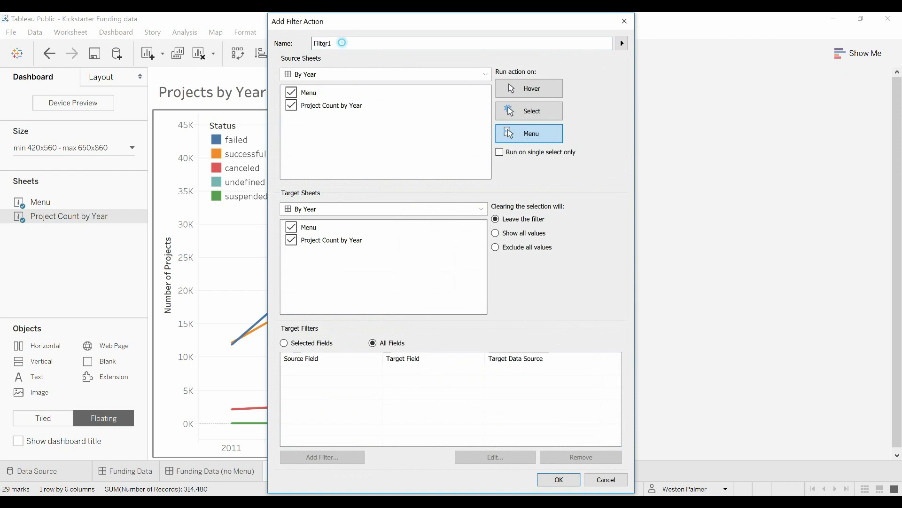
# Set up 'Goto Backers and Days': source Menu only, run on menu, target Backers and Days, show all values.
pyautogui.moveTo(376, 24); pyautogui.dragTo(510, 33)
pyautogui.write('Goto ')
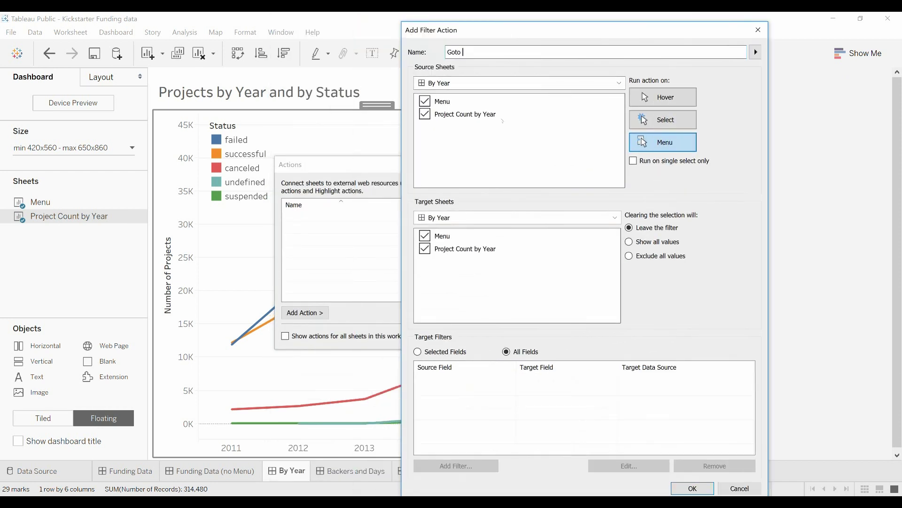
pyautogui.write('Backers and Days')
pyautogui.click(425, 114)
pyautogui.click(681, 145)
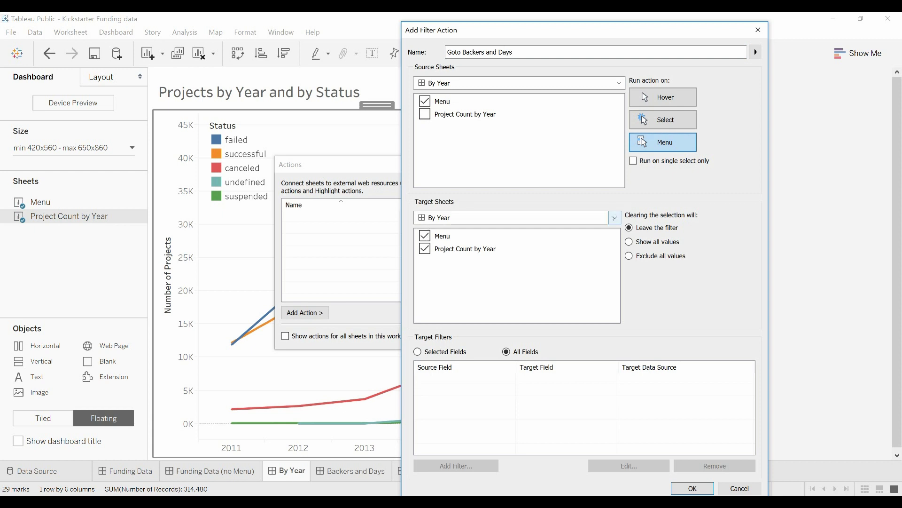
pyautogui.click(615, 218)
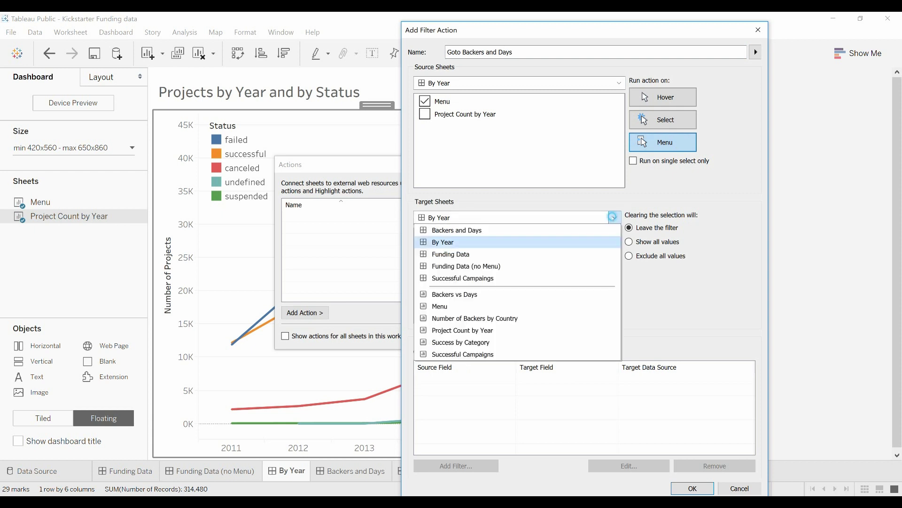
pyautogui.click(503, 229)
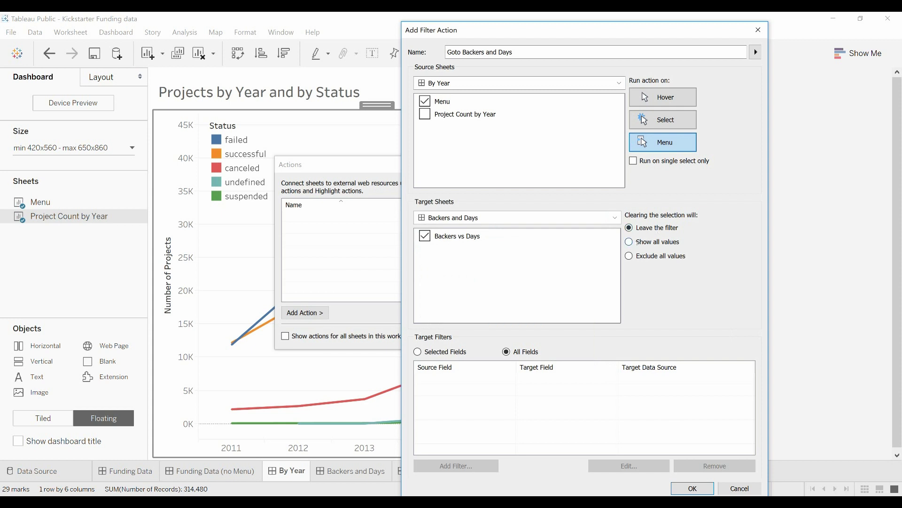
pyautogui.click(630, 242)
pyautogui.click(689, 488)
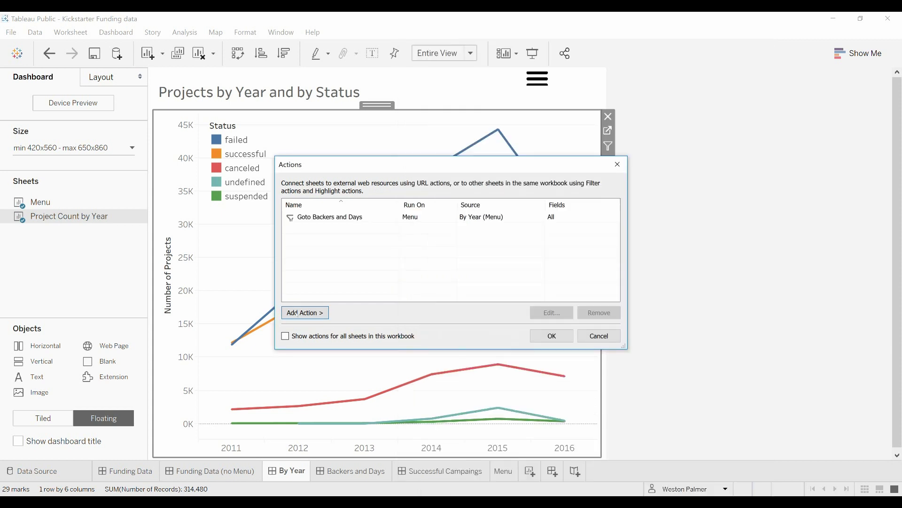
# Add filter action 'Goto Successful Campaigns' from Menu, targeting Successful Campaings, showing all values.
pyautogui.click(323, 311)
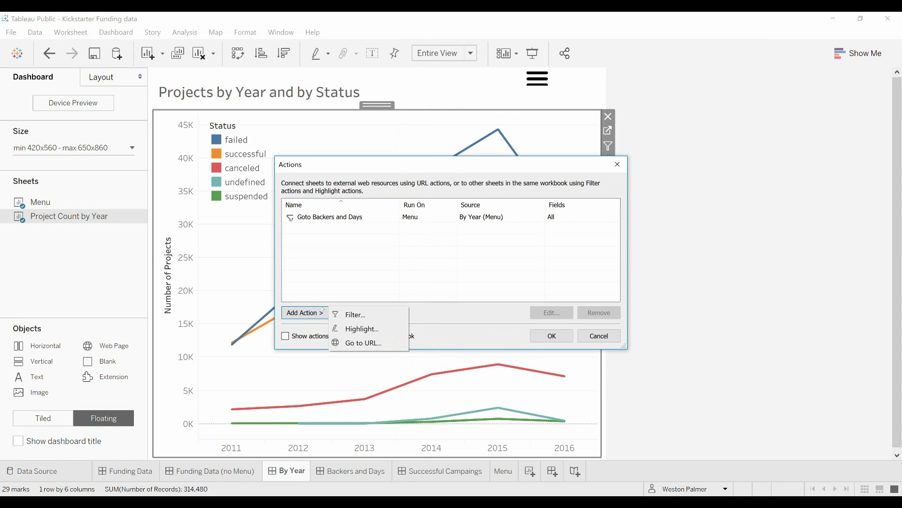
pyautogui.click(356, 320)
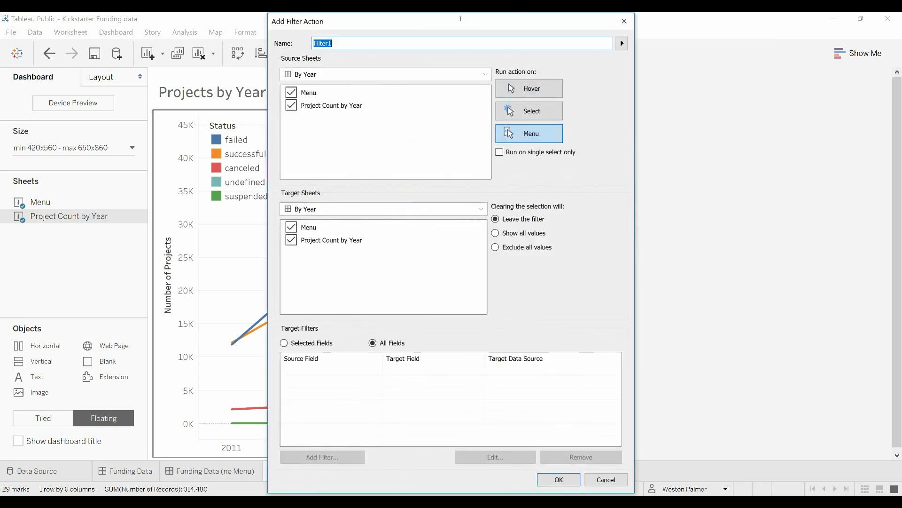
pyautogui.write('Goto Successfull')
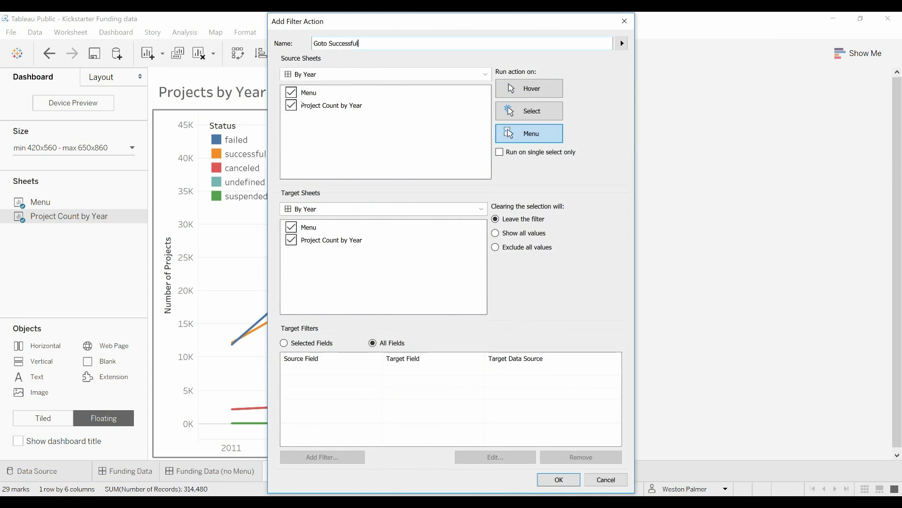
pyautogui.click(350, 107)
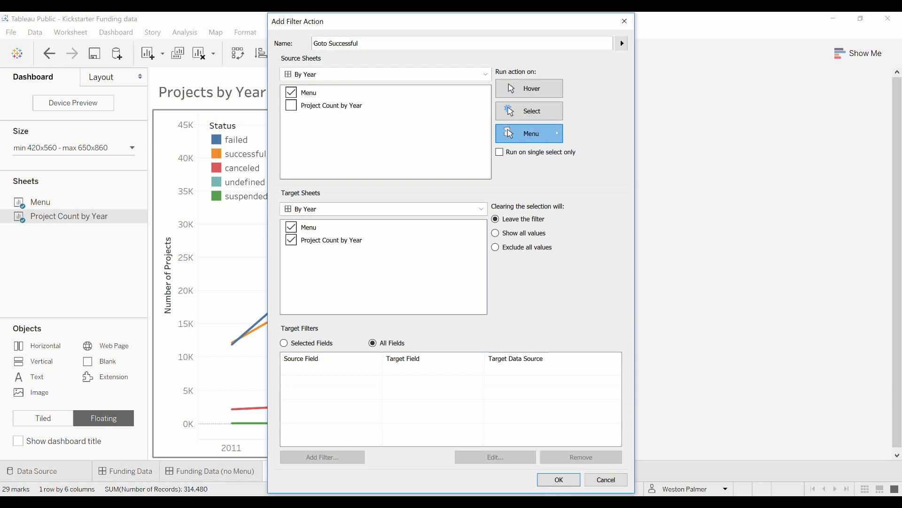
pyautogui.click(482, 208)
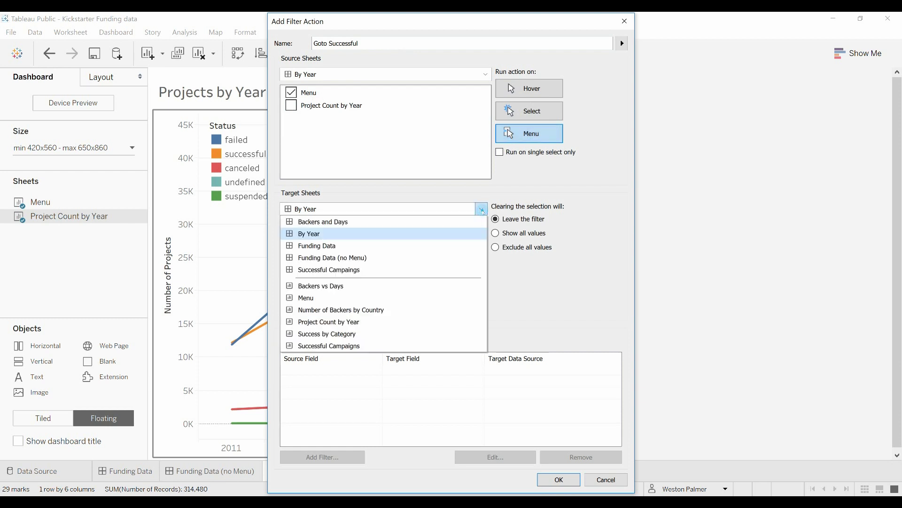
pyautogui.click(401, 269)
pyautogui.click(379, 47)
pyautogui.write('Campai')
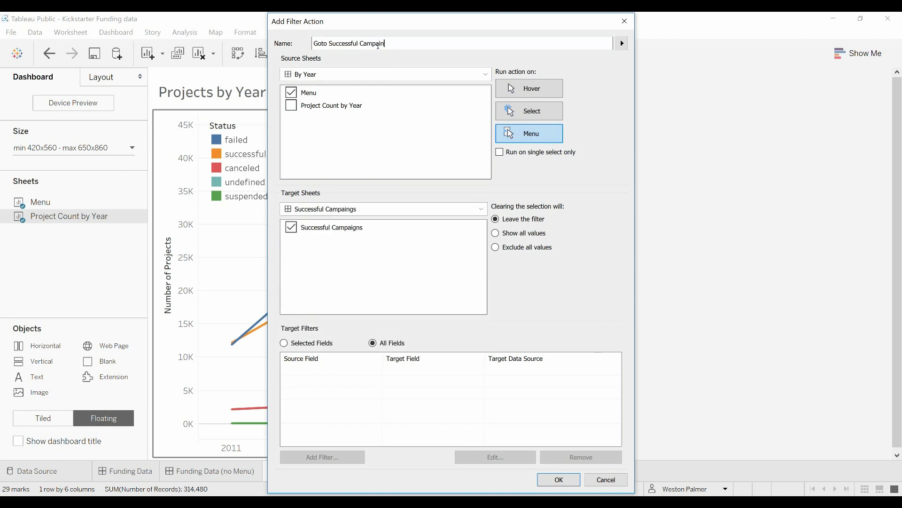
pyautogui.write('gns')
pyautogui.click(496, 233)
pyautogui.click(559, 479)
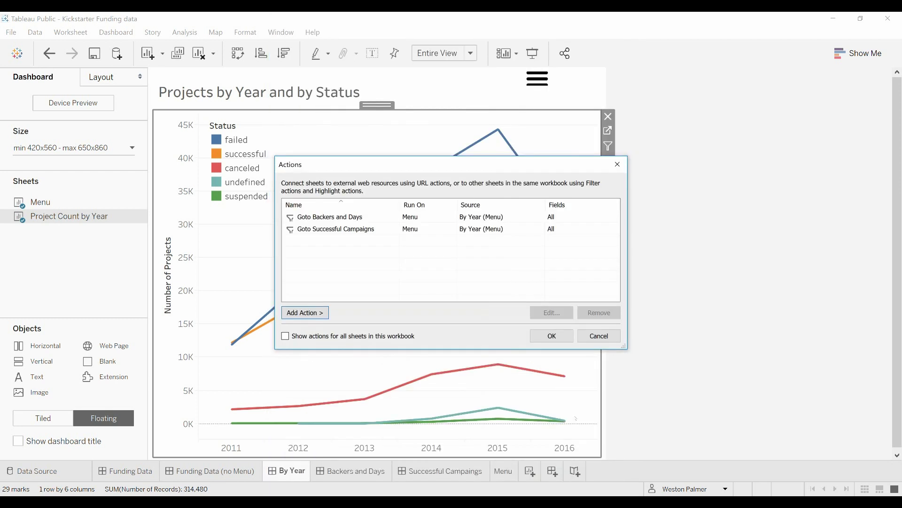
# Close the Actions list and follow the menu's 'Goto Backers and Days' link.
pyautogui.click(553, 334)
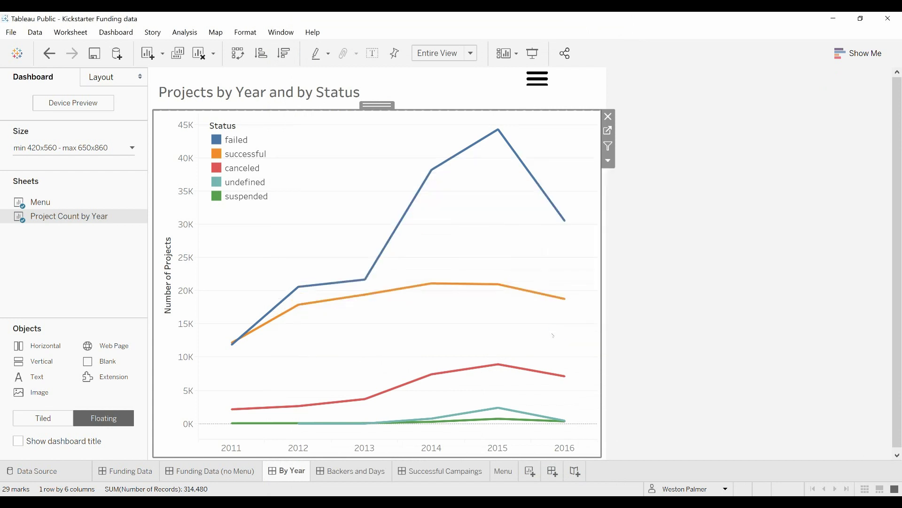
pyautogui.click(537, 79)
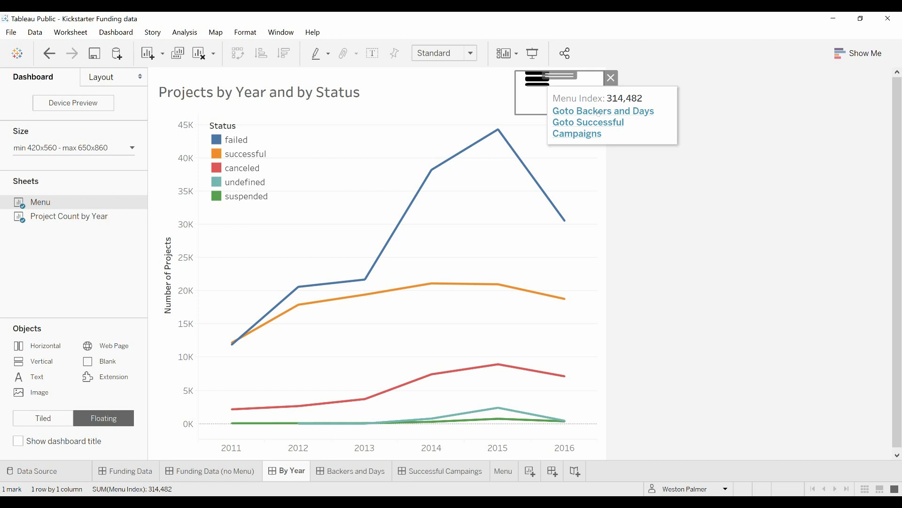
pyautogui.click(598, 113)
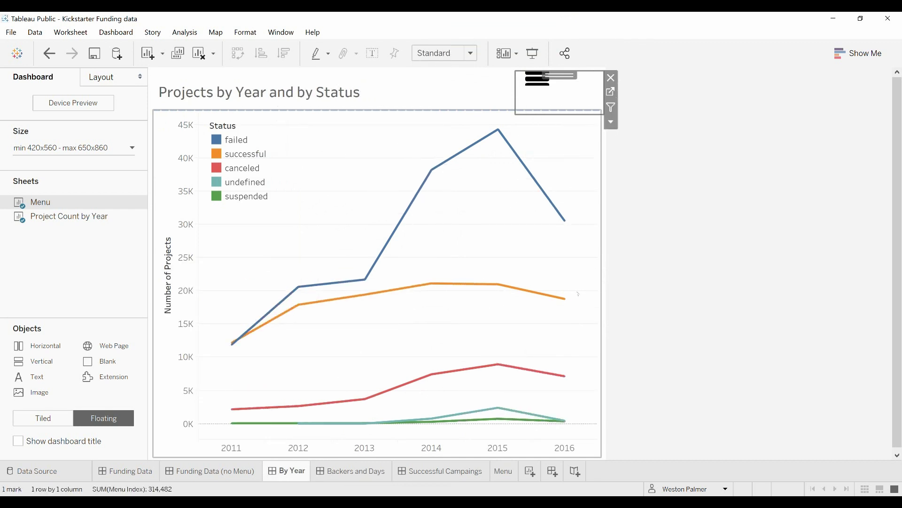
# Switch to Successful Campaigns and use its menu to jump to Backers vs Days.
pyautogui.click(370, 472)
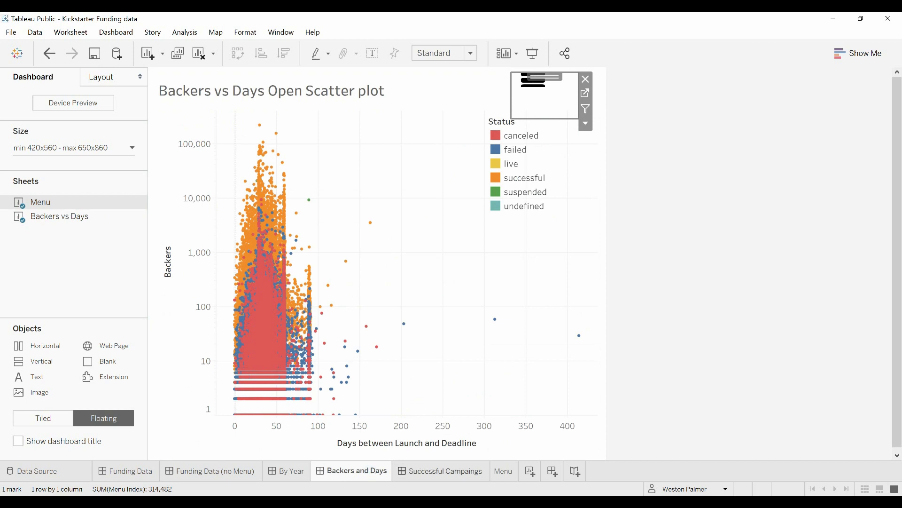
pyautogui.click(431, 472)
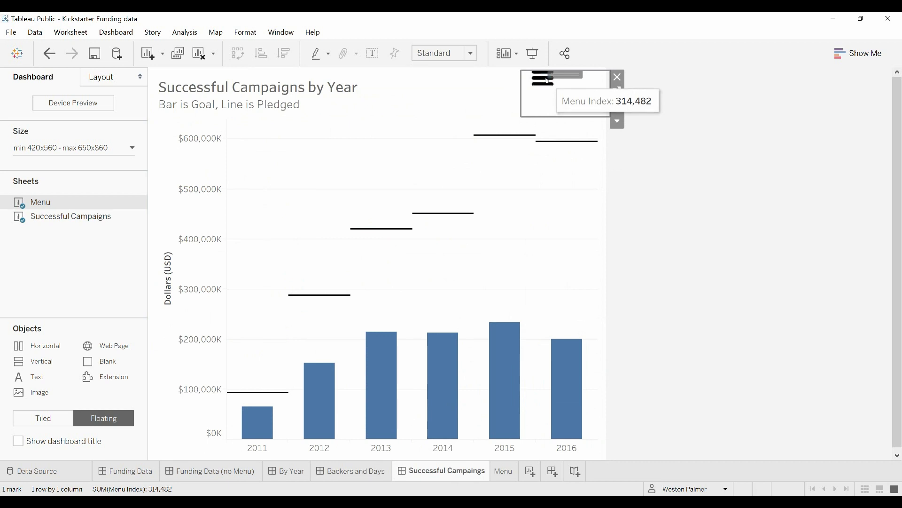
pyautogui.click(548, 80)
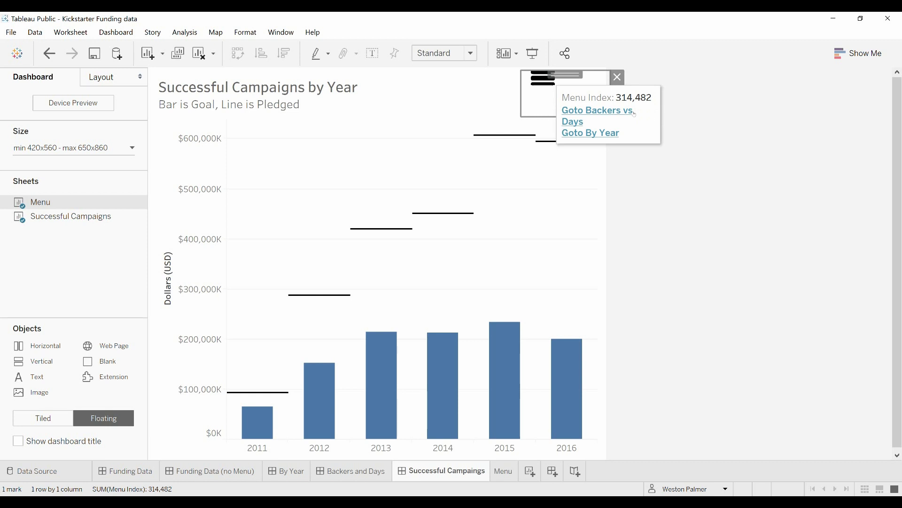
pyautogui.click(608, 112)
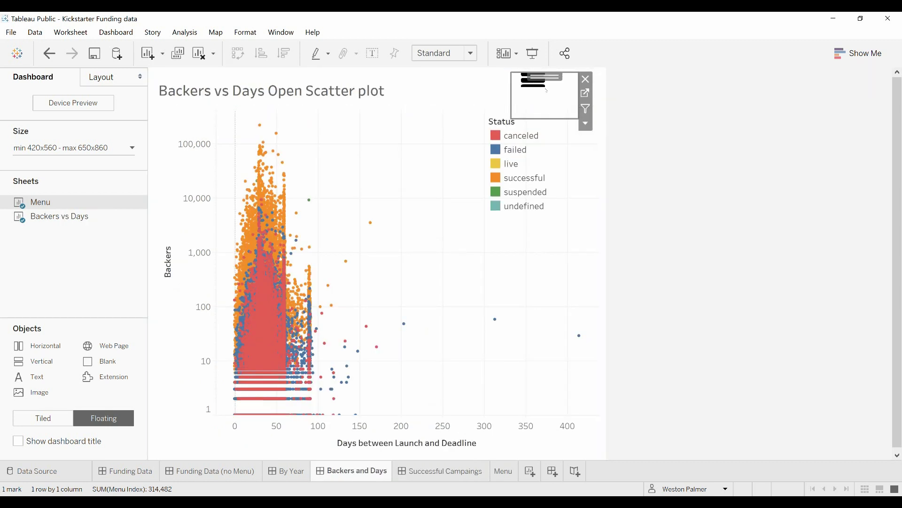
# Follow the menu links to By Year, then back to Successful Campaigns.
pyautogui.moveTo(544, 88)
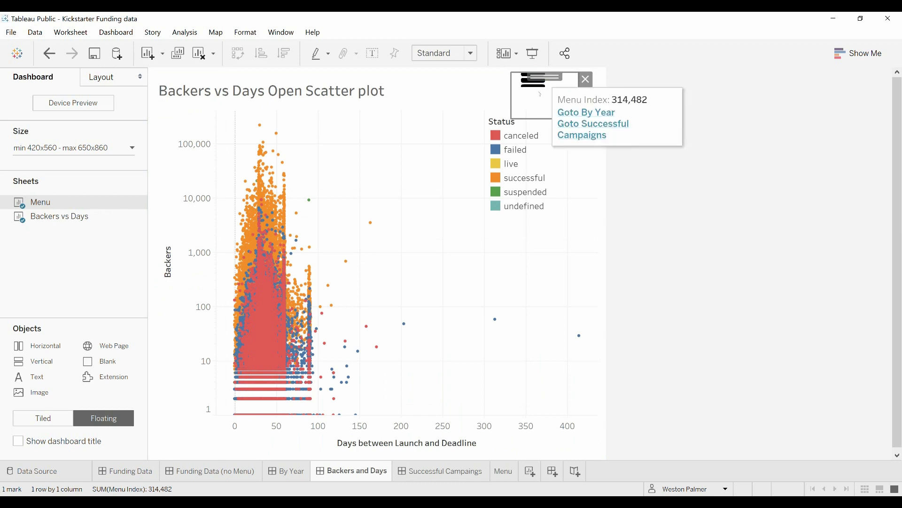
pyautogui.click(582, 112)
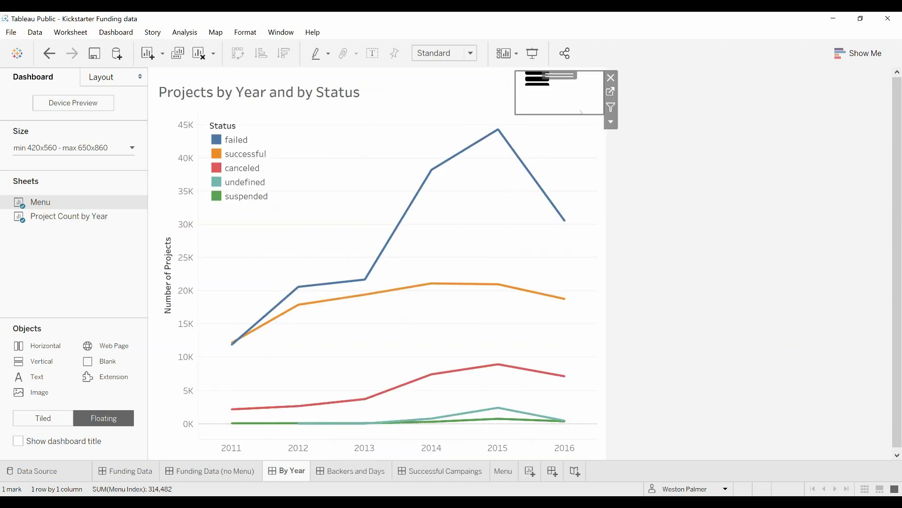
pyautogui.moveTo(544, 84)
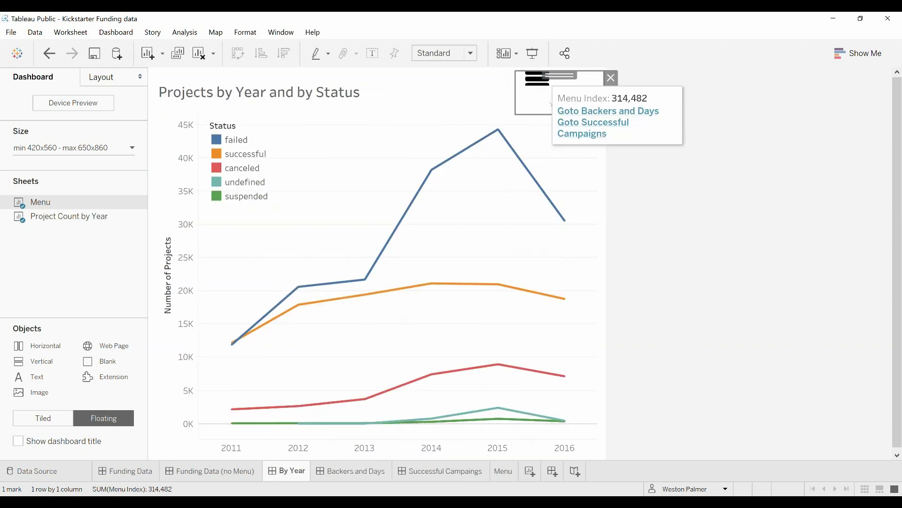
pyautogui.click(587, 136)
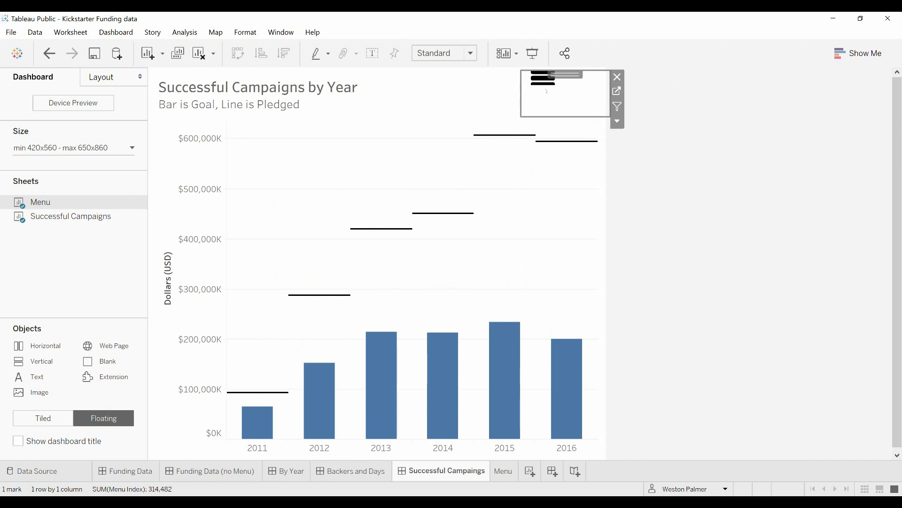
pyautogui.moveTo(544, 83)
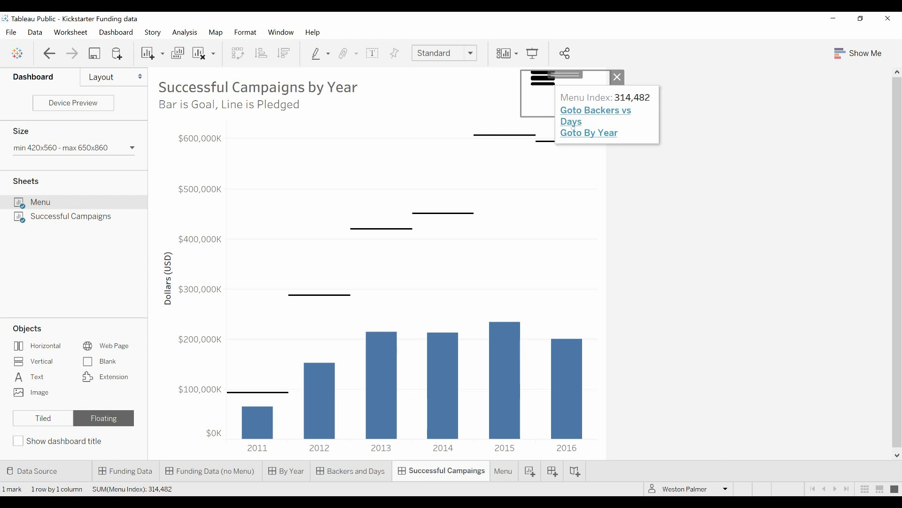
# From Successful Campaigns, use the menu's link to jump to Backers vs Days.
pyautogui.click(537, 207)
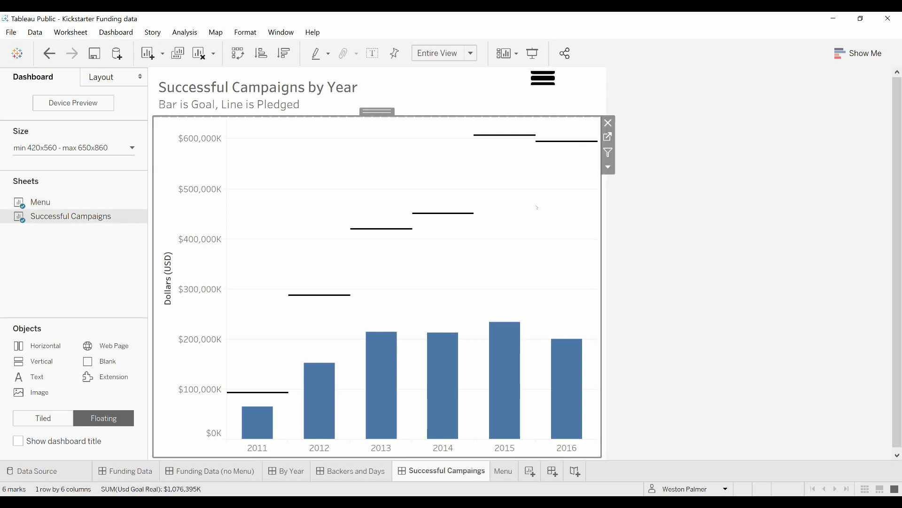
pyautogui.click(549, 84)
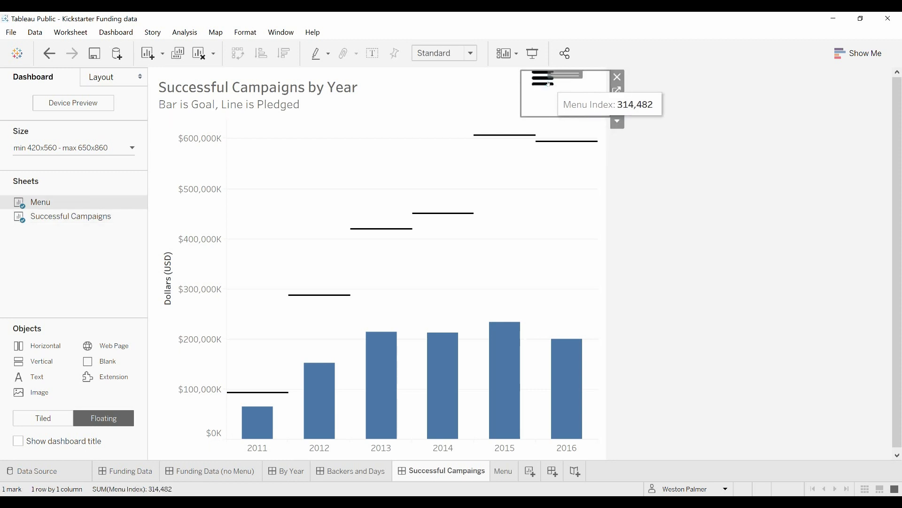
pyautogui.click(548, 84)
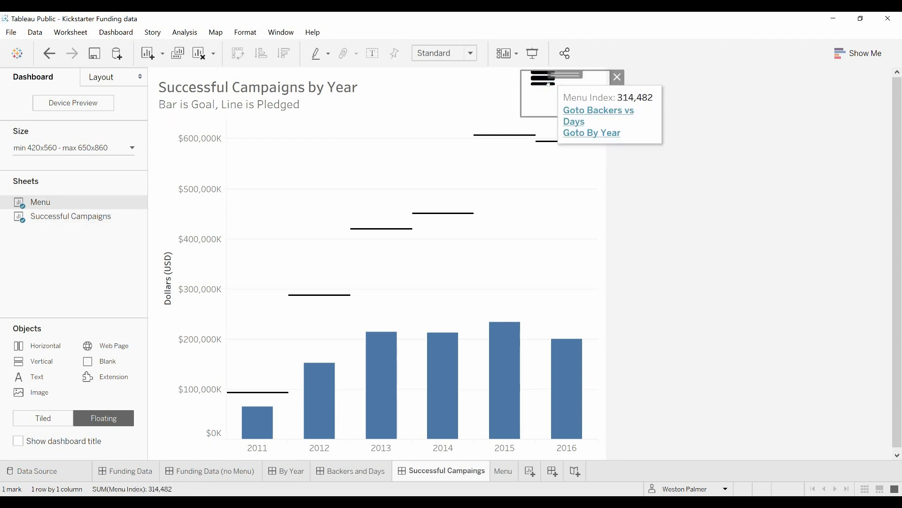
pyautogui.click(598, 113)
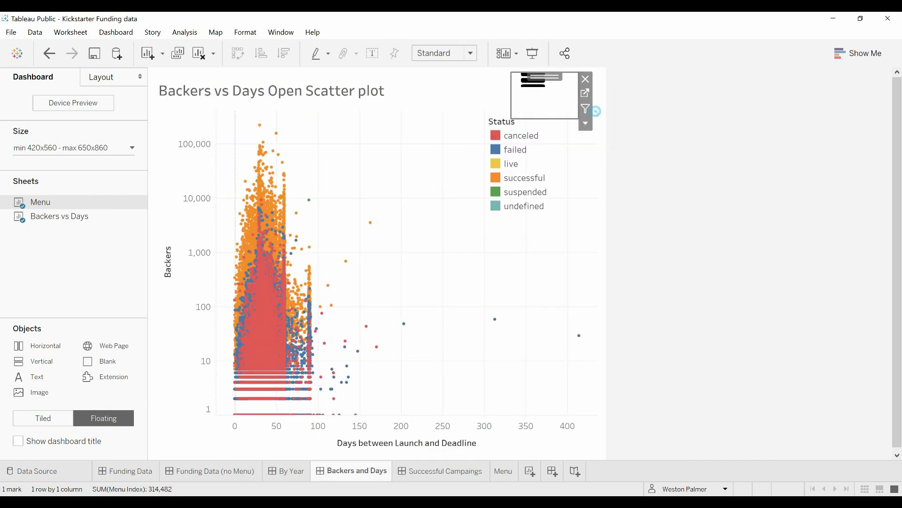
# Use the Backers vs Days menu to reach By Year and display its links.
pyautogui.moveTo(536, 88)
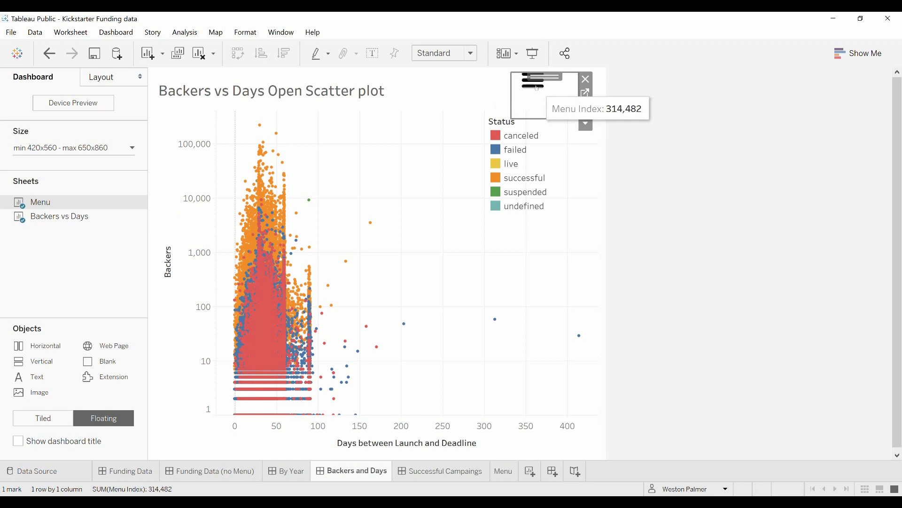
pyautogui.click(536, 88)
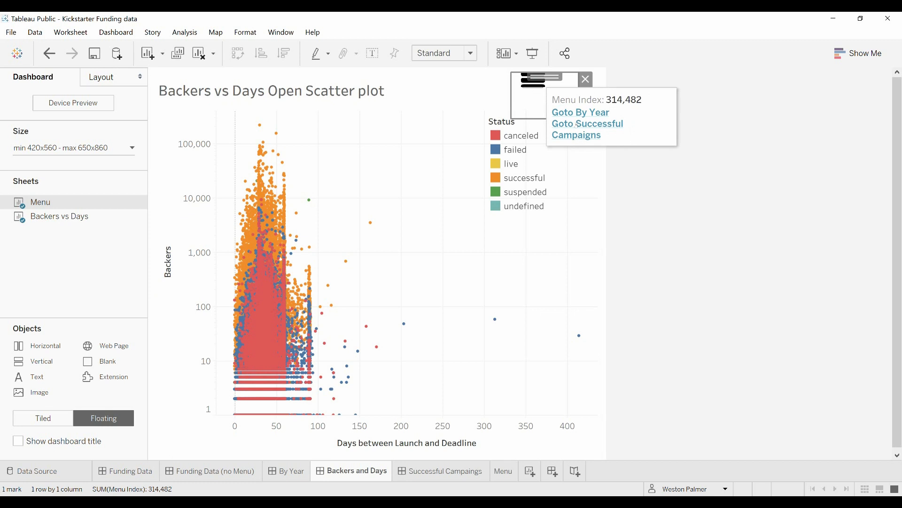
pyautogui.click(577, 113)
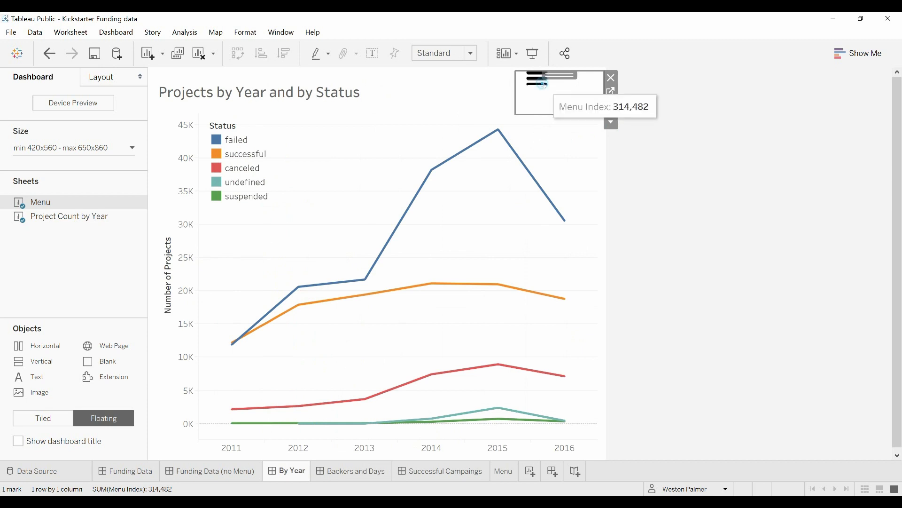
pyautogui.click(544, 86)
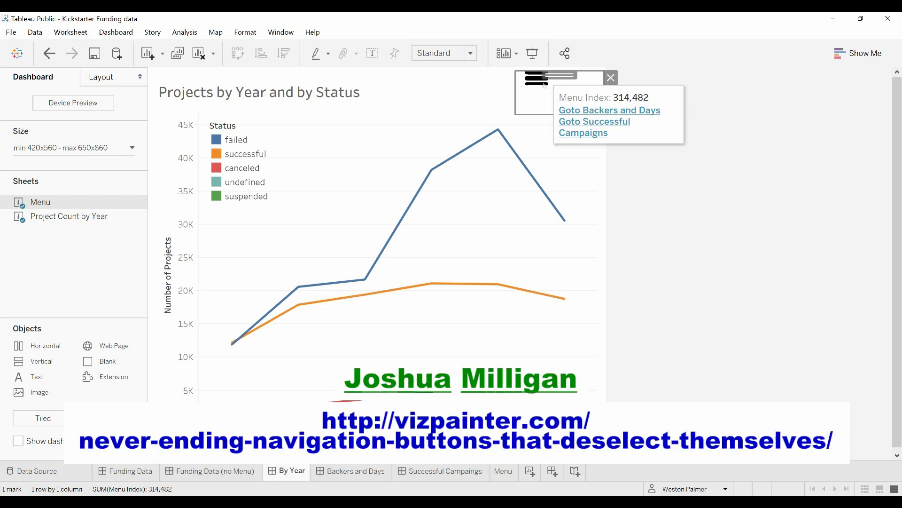
# Use the By Year hamburger menu's 'Goto Successful Campaigns' link to reach Successful Campaigns by Year.
pyautogui.click(544, 145)
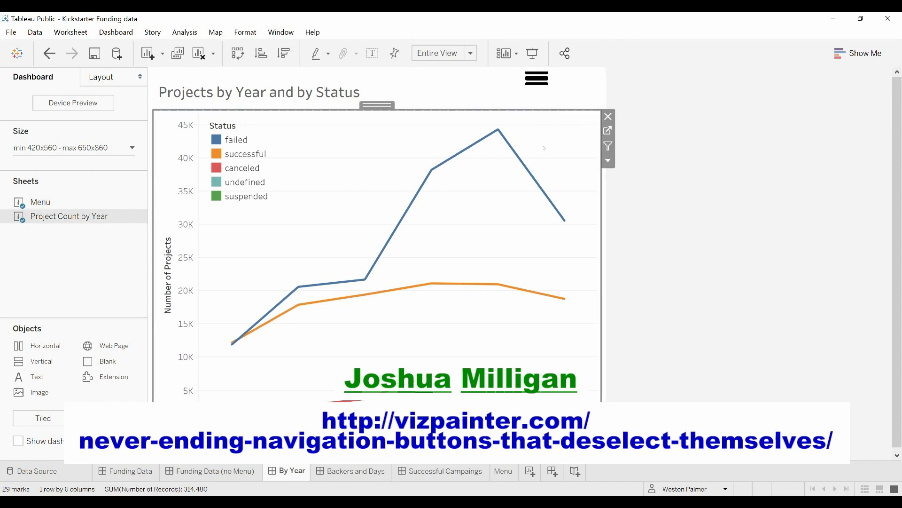
pyautogui.click(542, 79)
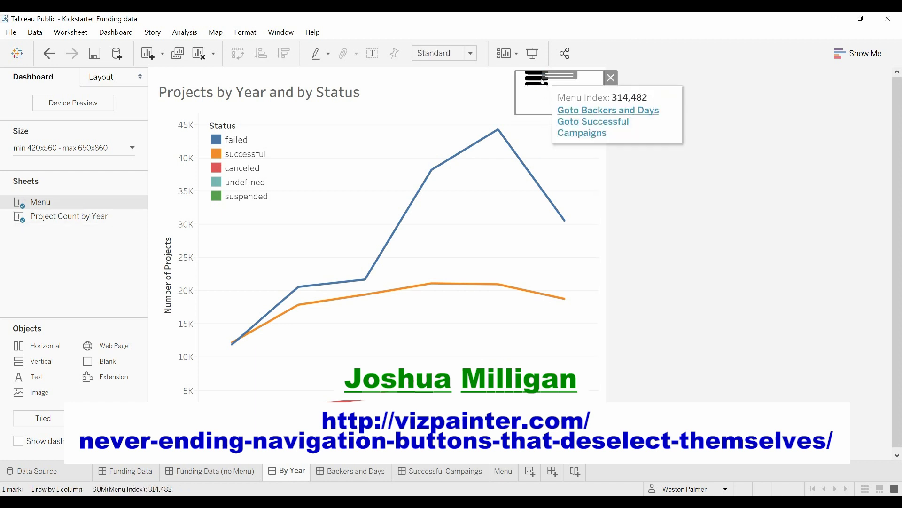
pyautogui.click(583, 123)
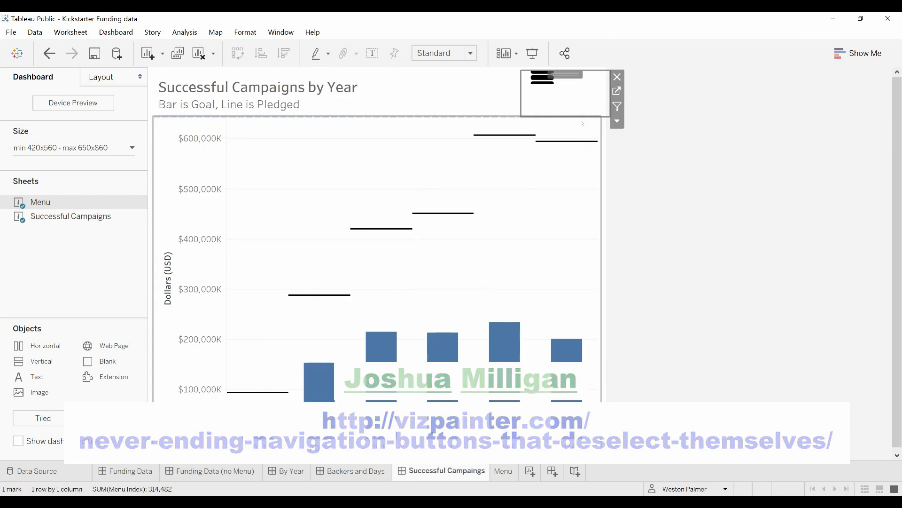